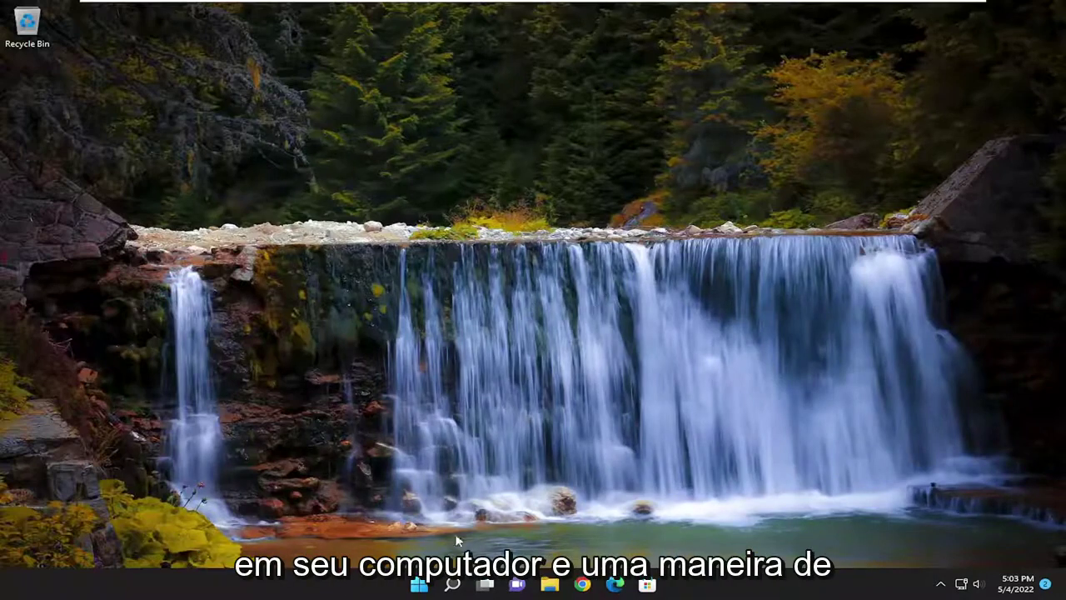
# Step: Search Windows for 'computer mana' and launch Computer Management from the results
pyautogui.click(452, 583)
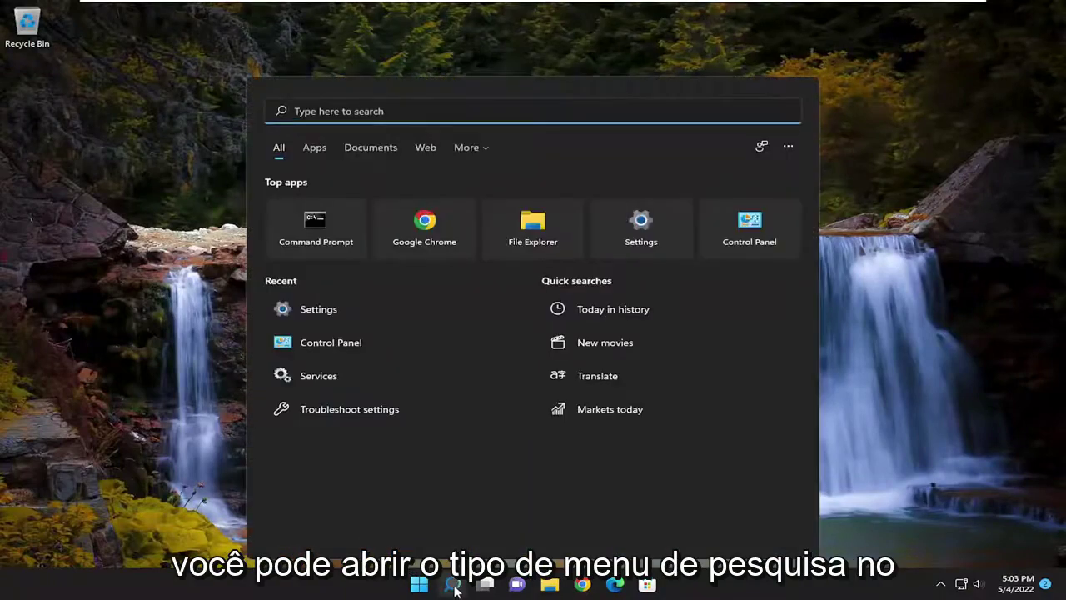
pyautogui.write('compute')
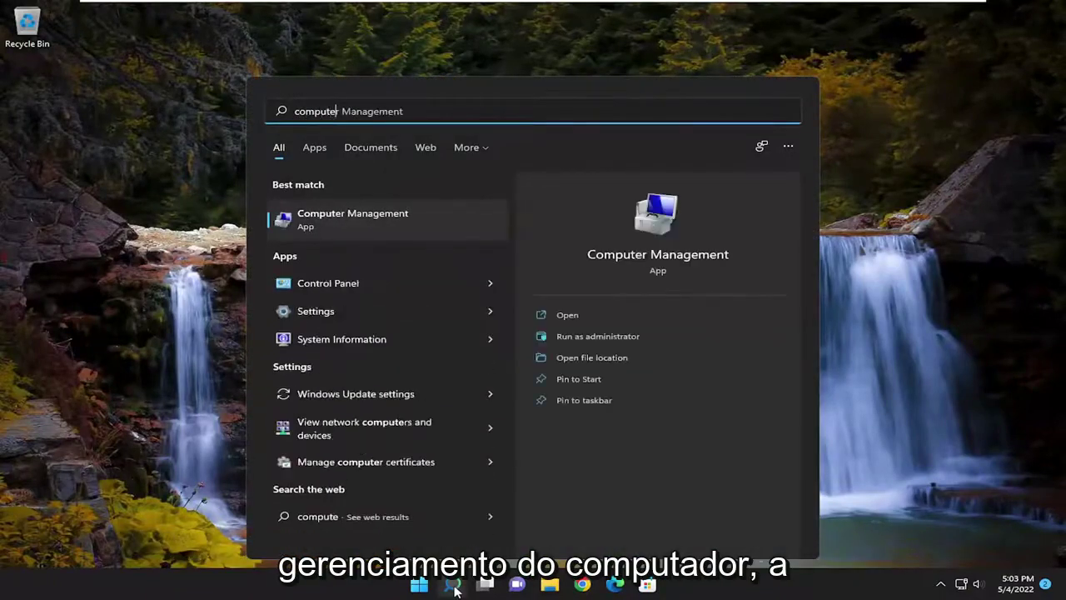
pyautogui.write('r mana')
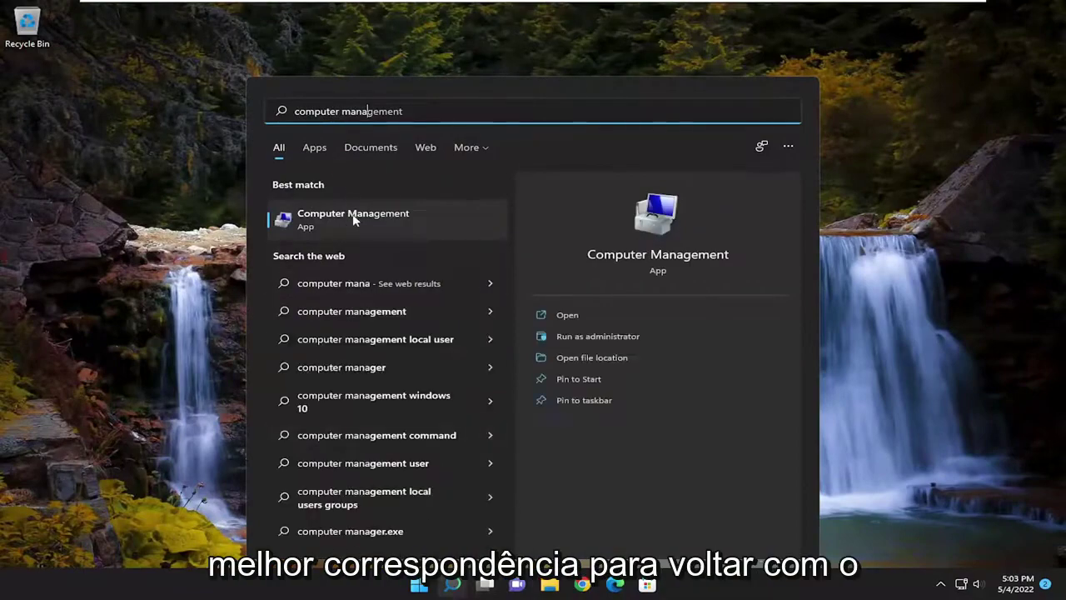
pyautogui.click(352, 220)
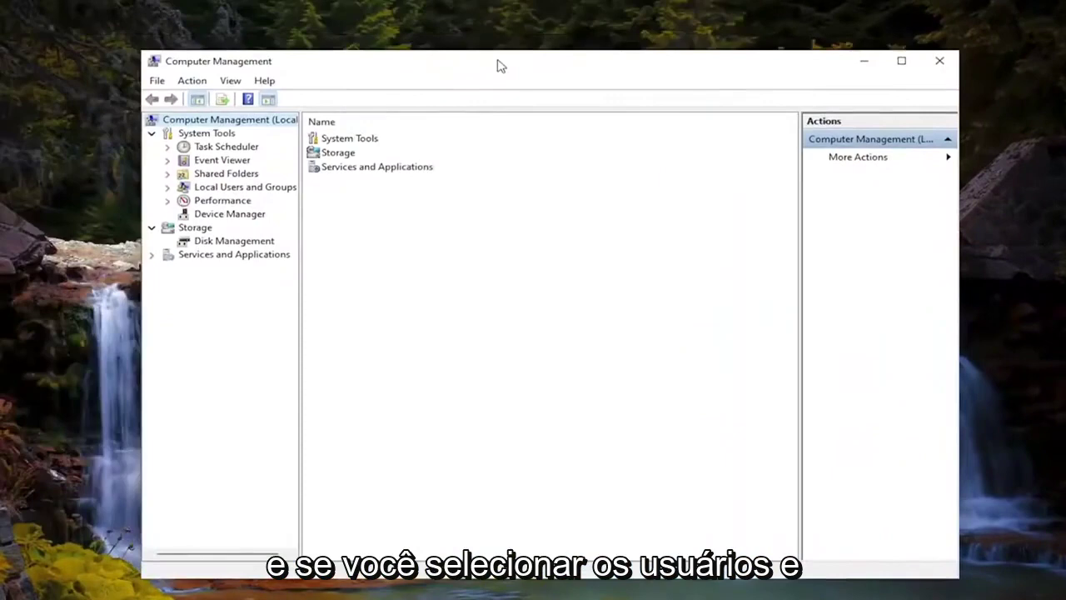
# Step: Open the MDTechVideos account's properties under Local Users and Groups and view its Member Of list
pyautogui.moveTo(499, 65); pyautogui.dragTo(453, 55)
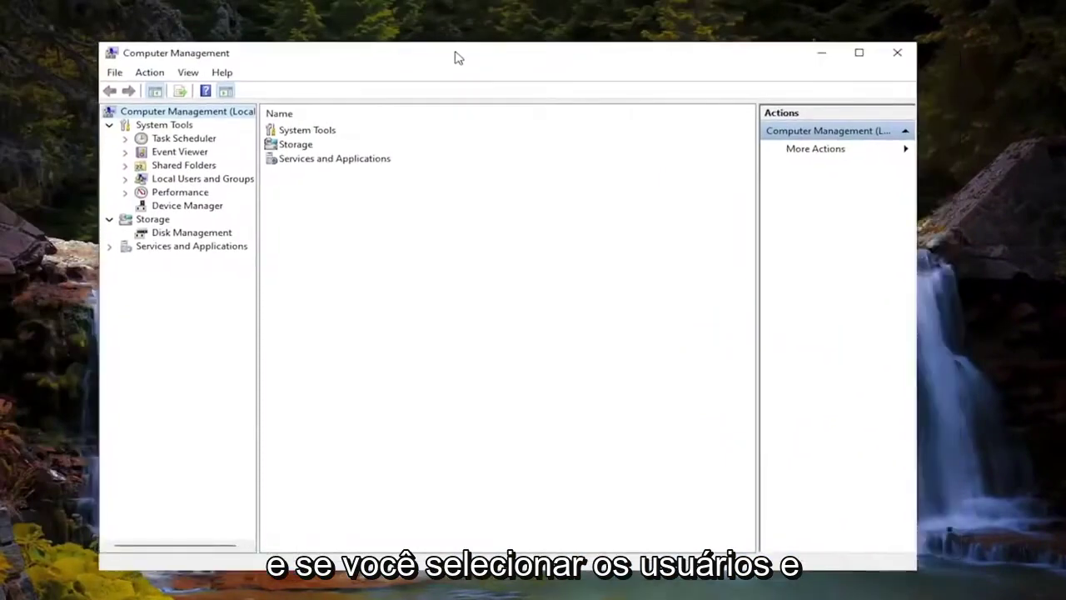
pyautogui.click(196, 179)
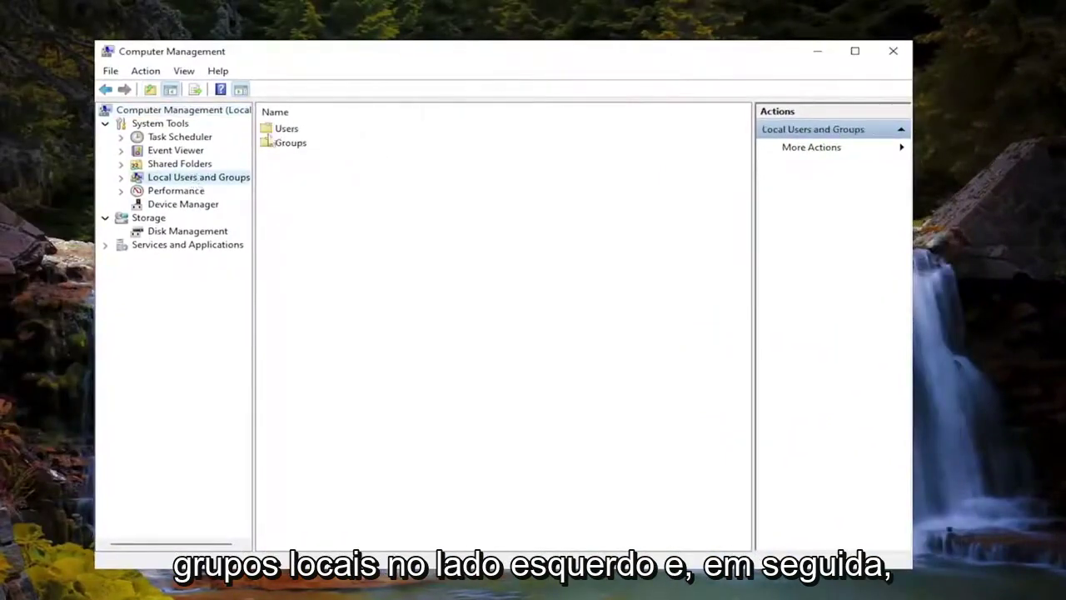
pyautogui.doubleClick(292, 131)
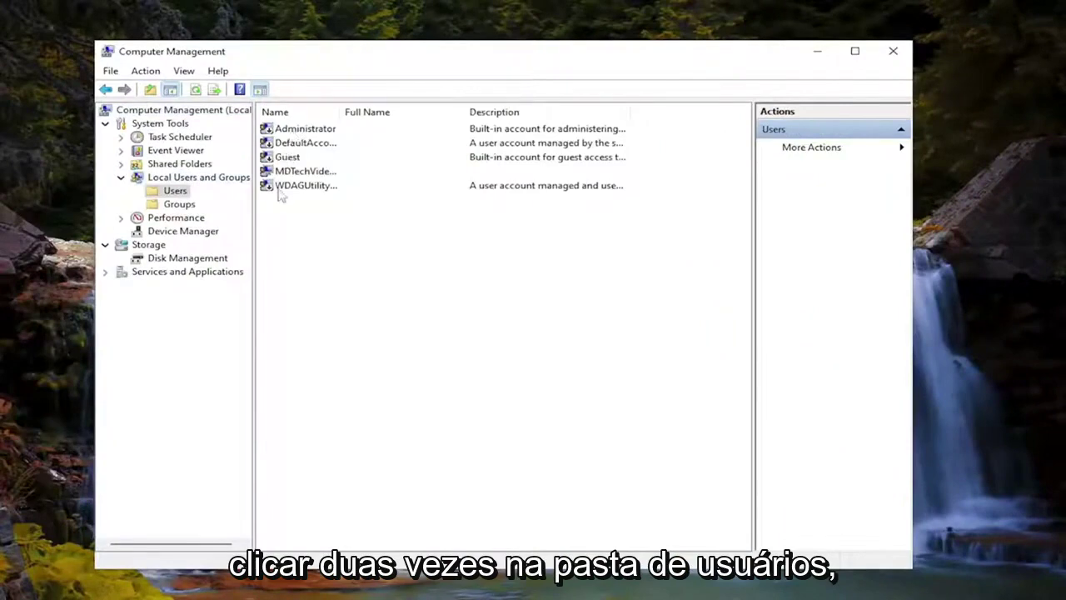
pyautogui.doubleClick(296, 173)
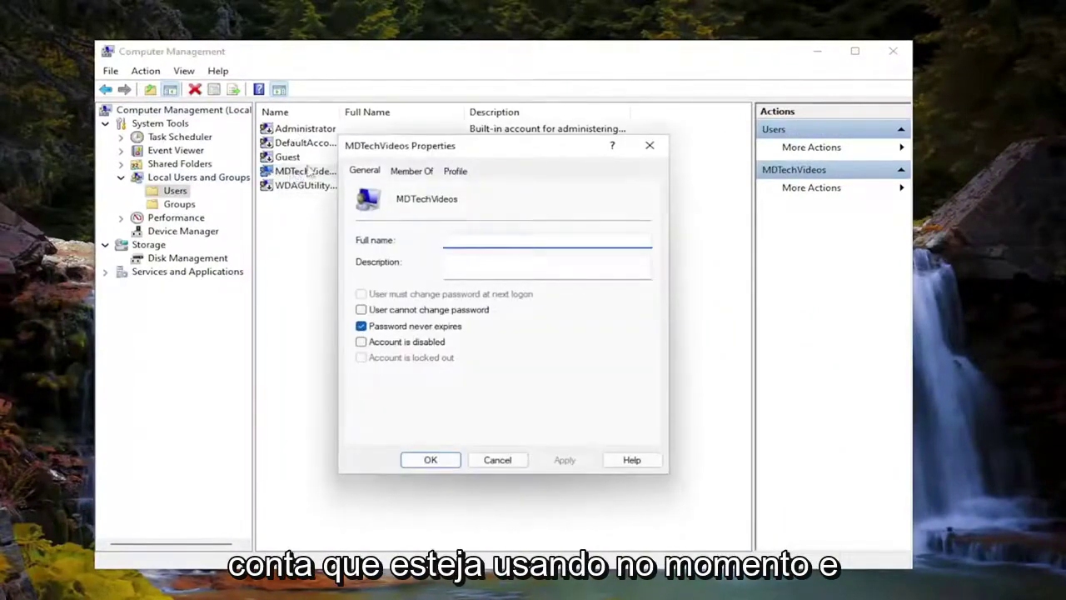
pyautogui.click(407, 172)
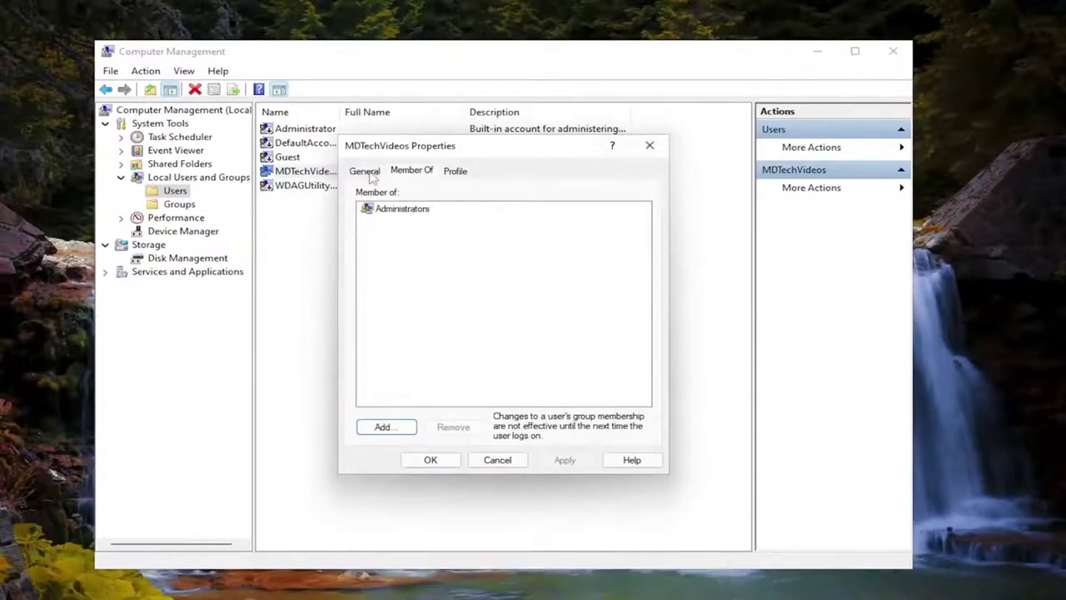
# Step: Try adding Administrators via Advanced Find, confirm it's already listed, and close MDTechVideos's properties
pyautogui.click(366, 171)
pyautogui.click(409, 171)
pyautogui.click(375, 428)
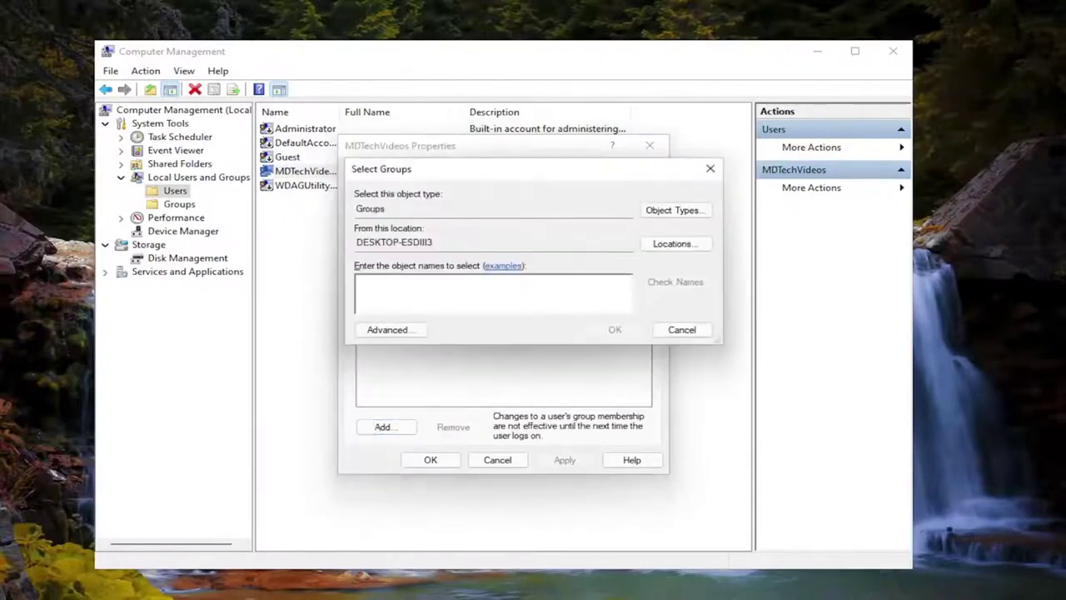
pyautogui.click(387, 330)
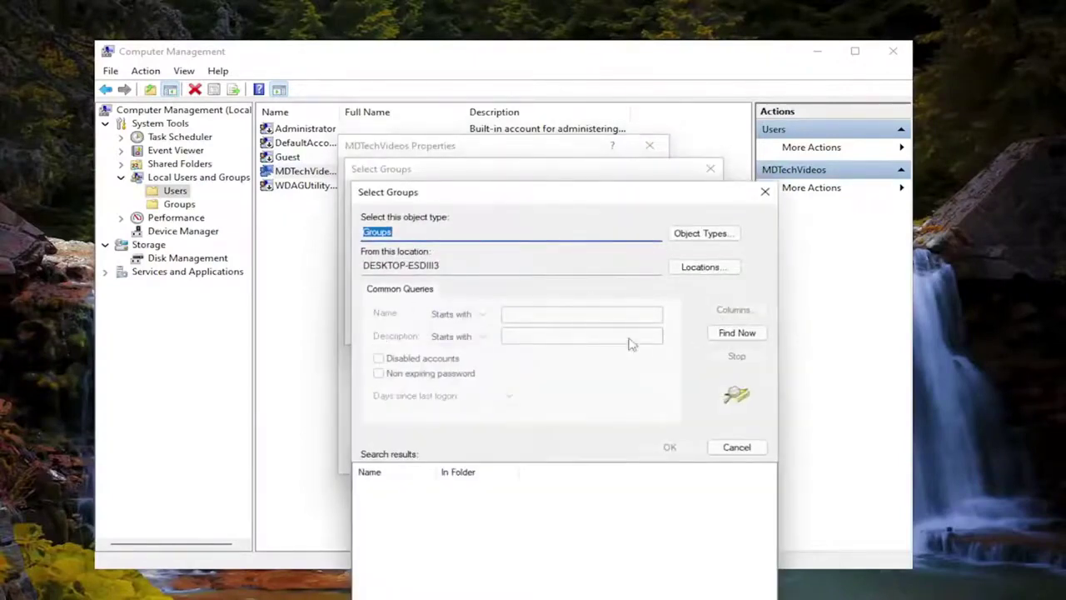
pyautogui.click(741, 333)
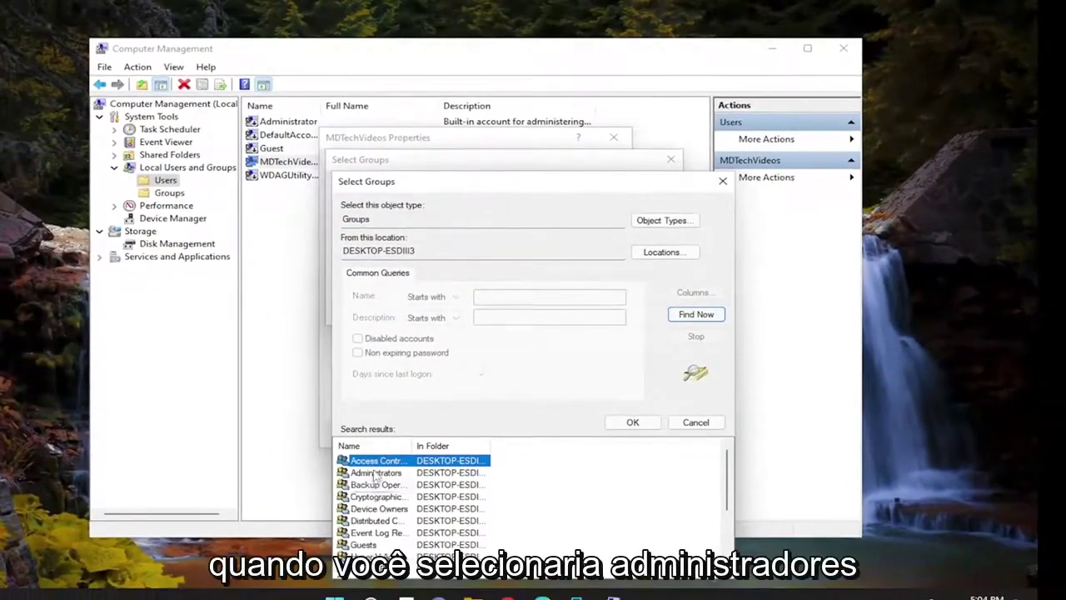
pyautogui.click(381, 482)
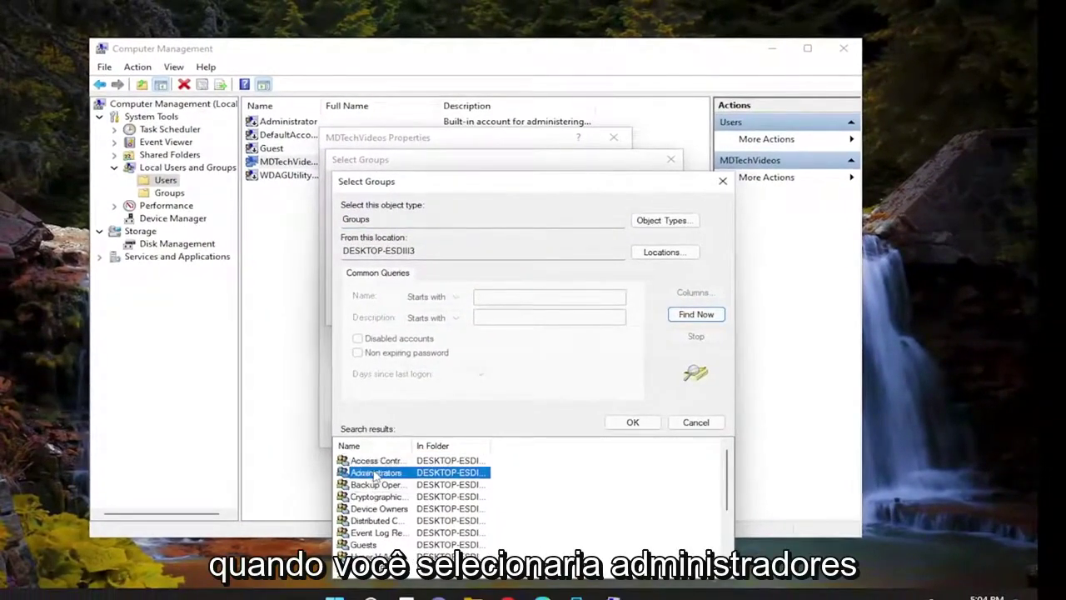
pyautogui.click(632, 422)
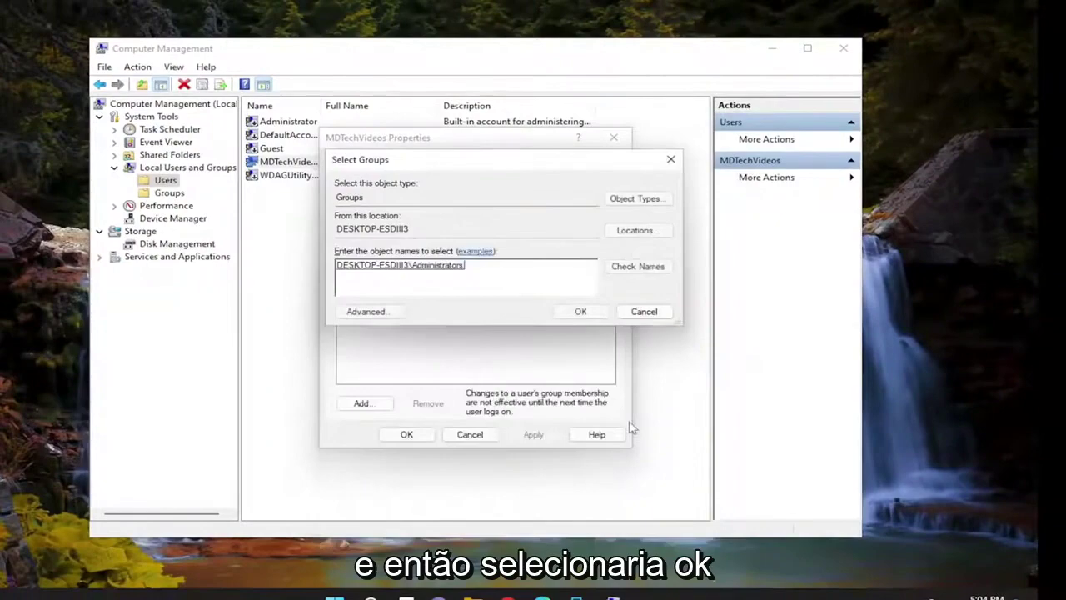
pyautogui.click(582, 313)
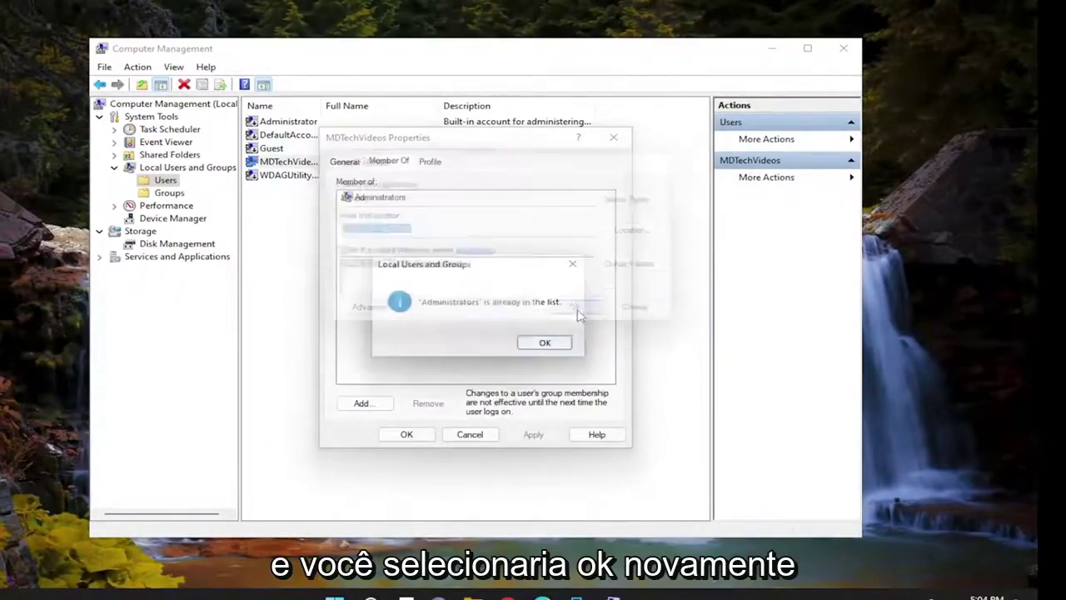
pyautogui.click(548, 345)
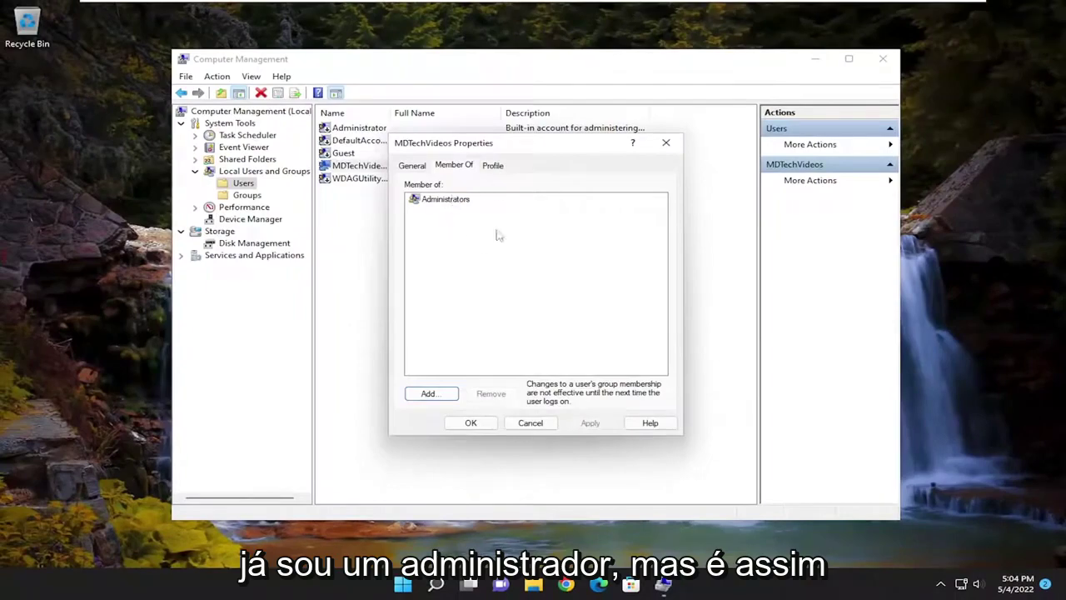
pyautogui.click(487, 423)
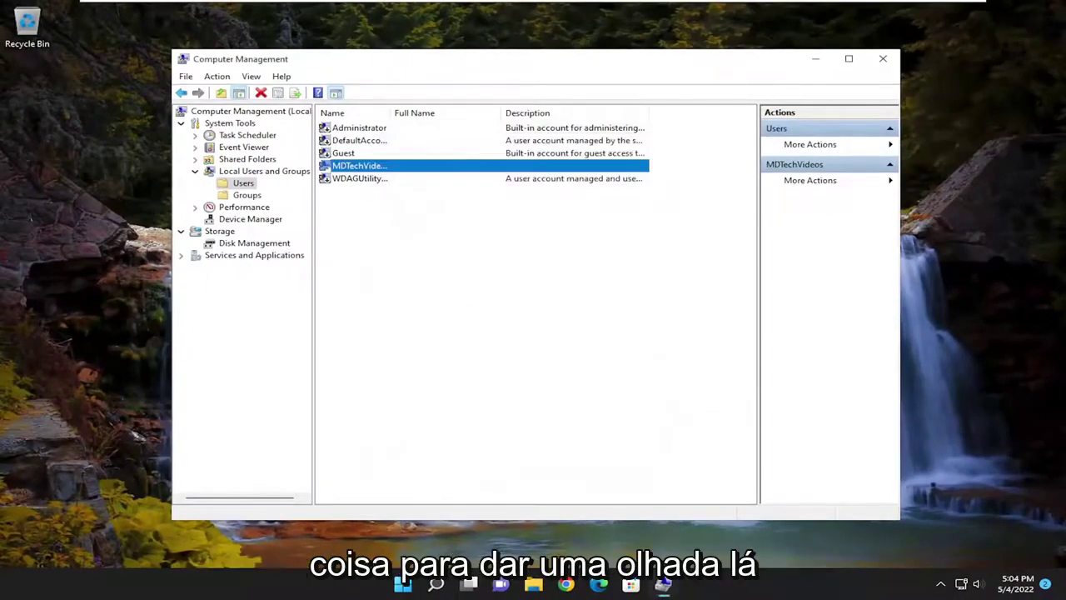
# Step: Close Computer Management, then set User Account Control to Never notify via 'user a' search and approve
pyautogui.click(883, 58)
pyautogui.click(452, 585)
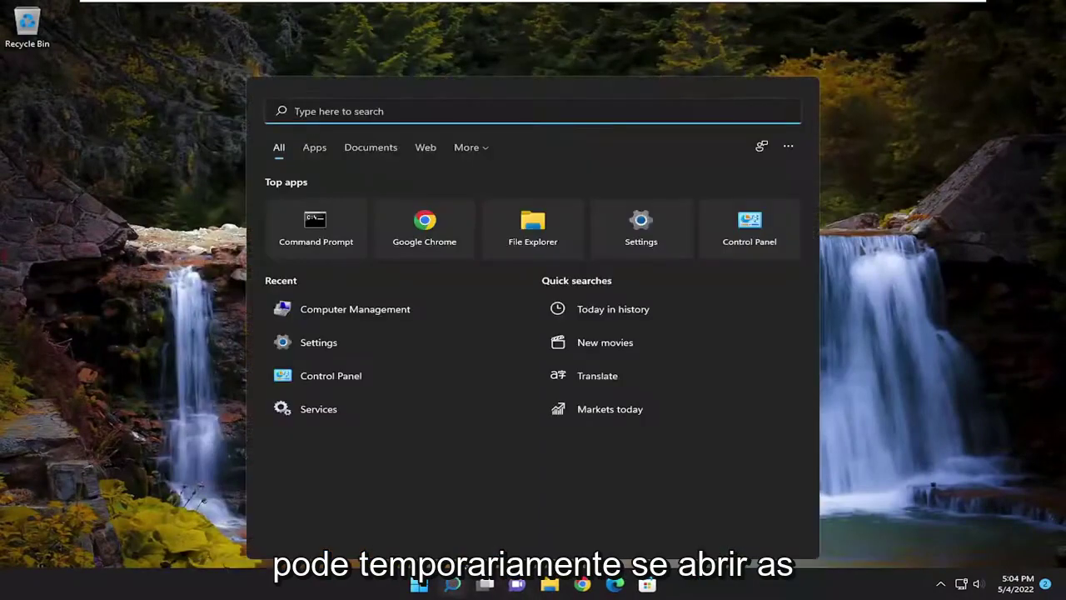
pyautogui.write('user a')
pyautogui.press('Return')
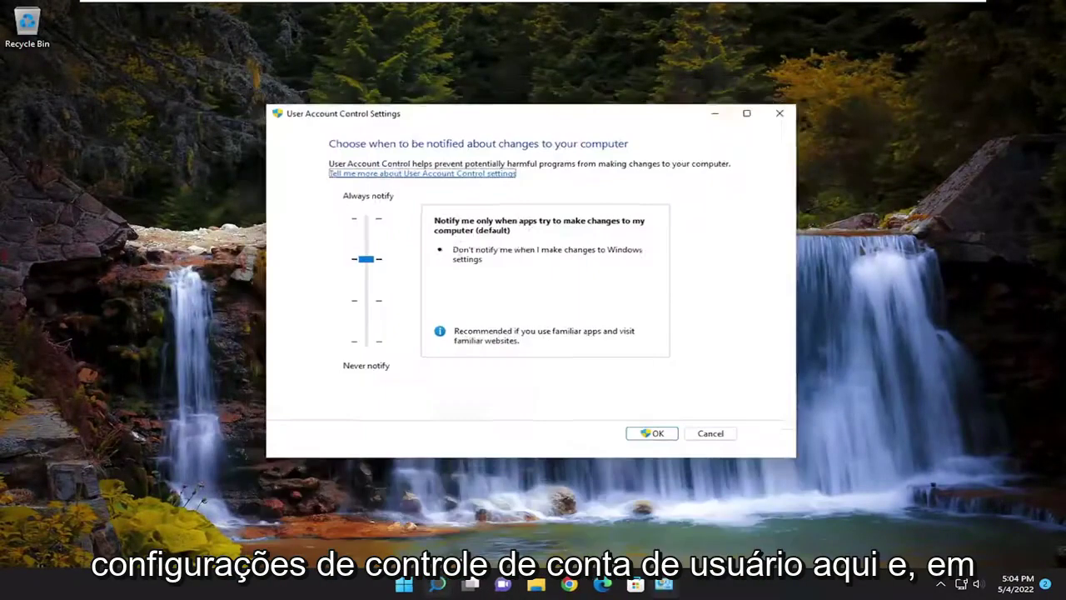
pyautogui.moveTo(354, 260); pyautogui.dragTo(366, 391)
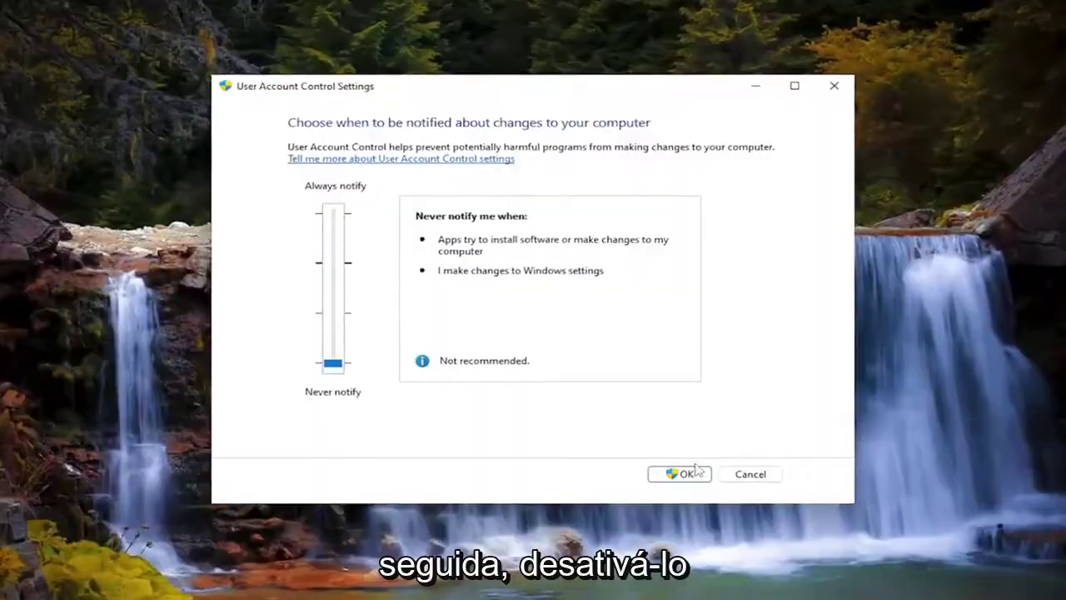
pyautogui.click(666, 452)
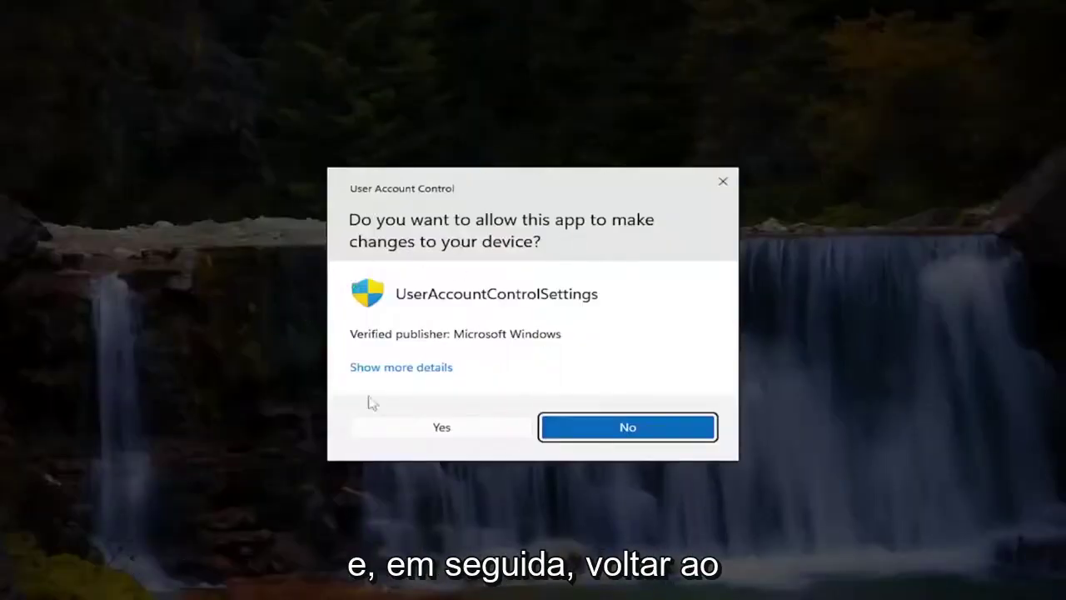
pyautogui.click(479, 436)
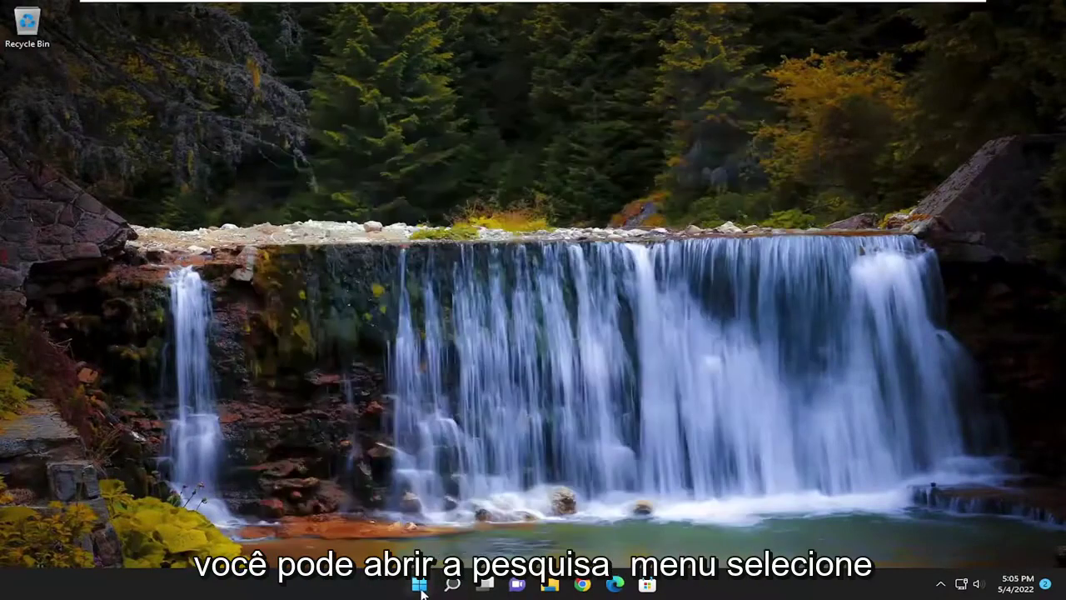
# Step: Shift-restart into recovery and open Troubleshoot > Advanced options > Command Prompt
pyautogui.click(419, 586)
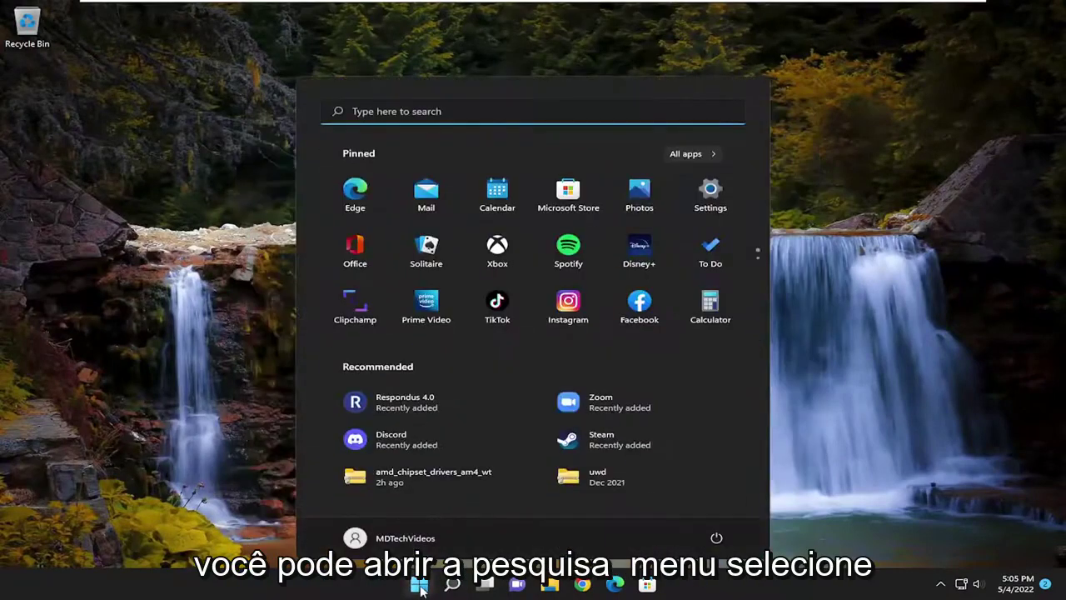
pyautogui.click(718, 537)
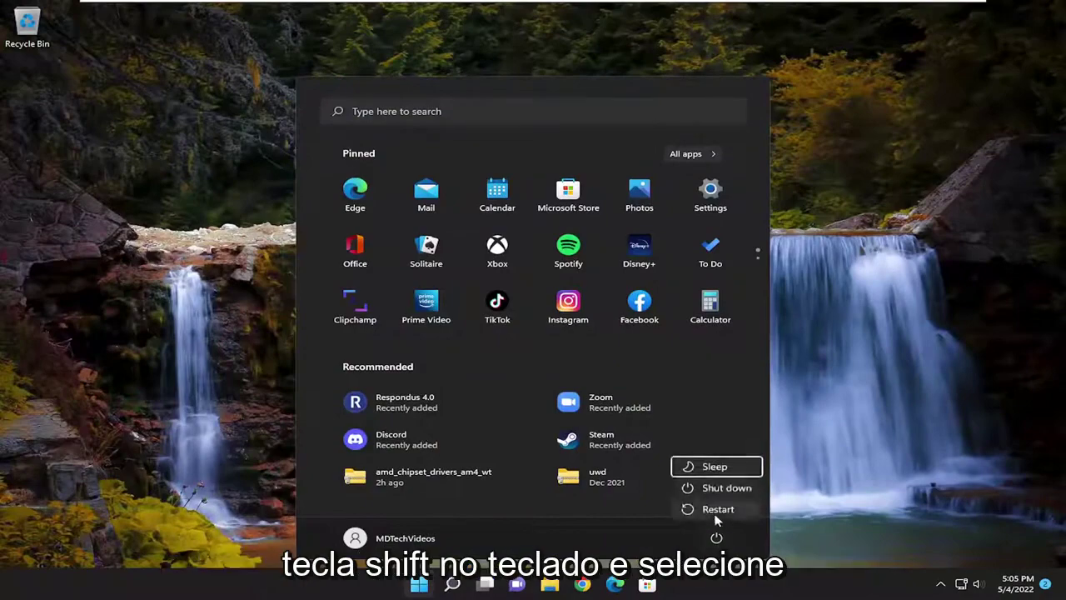
pyautogui.click(710, 516)
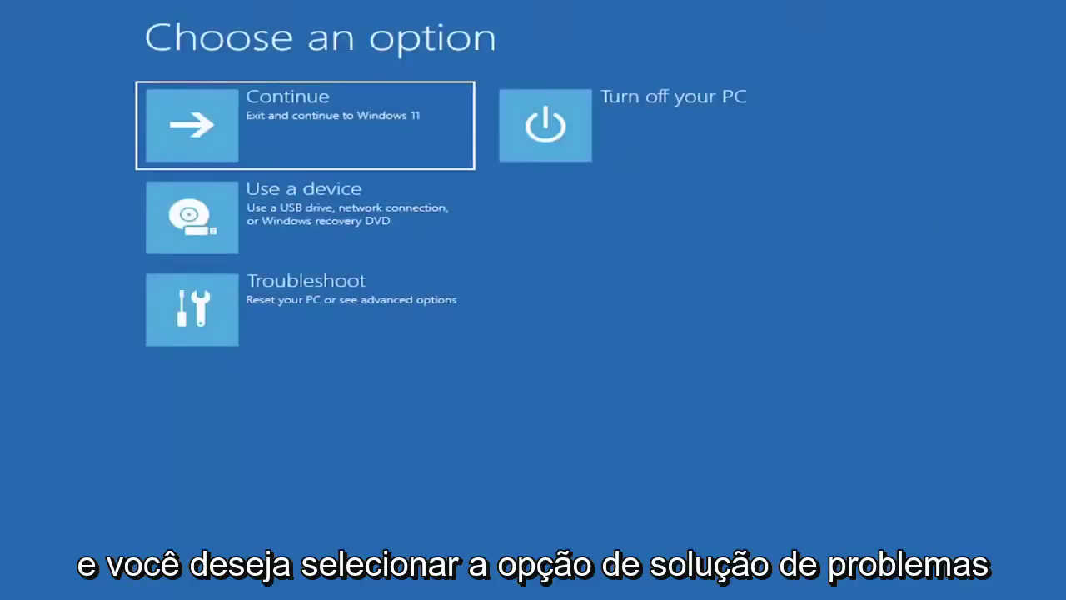
pyautogui.click(345, 332)
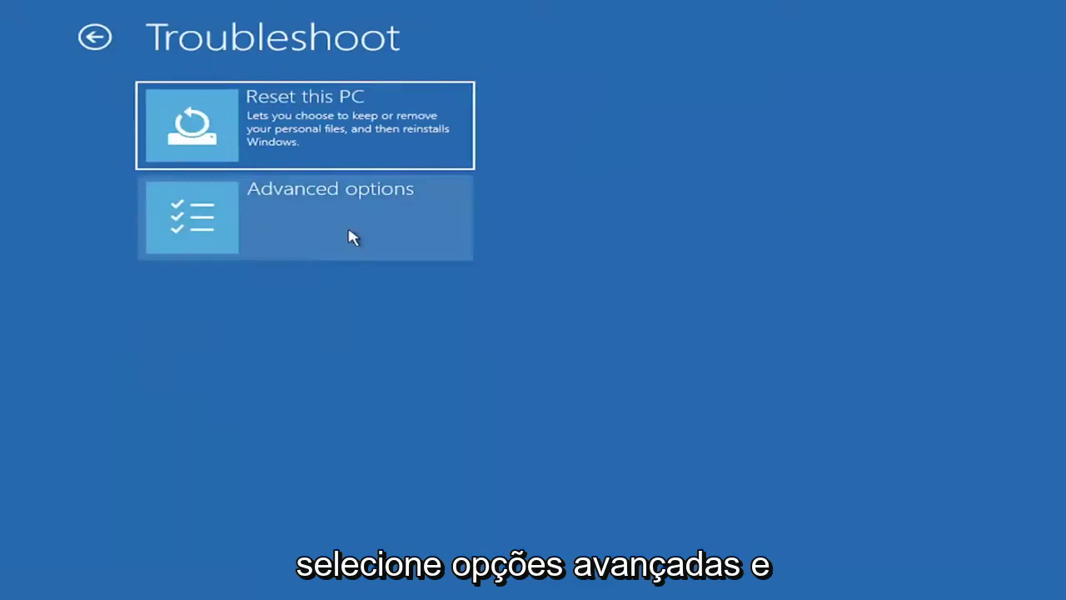
pyautogui.click(316, 226)
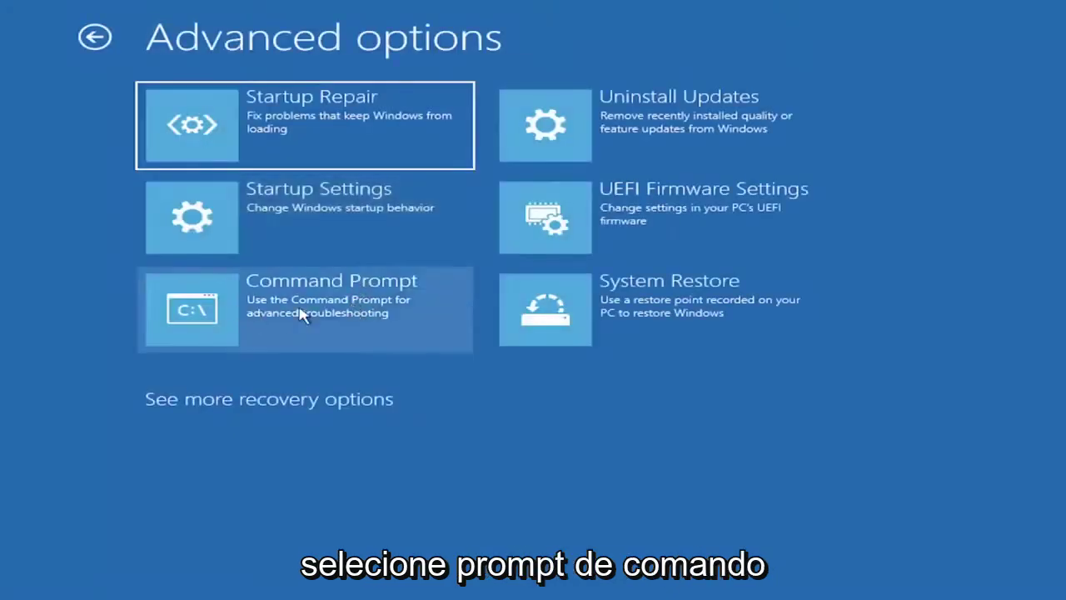
pyautogui.click(301, 312)
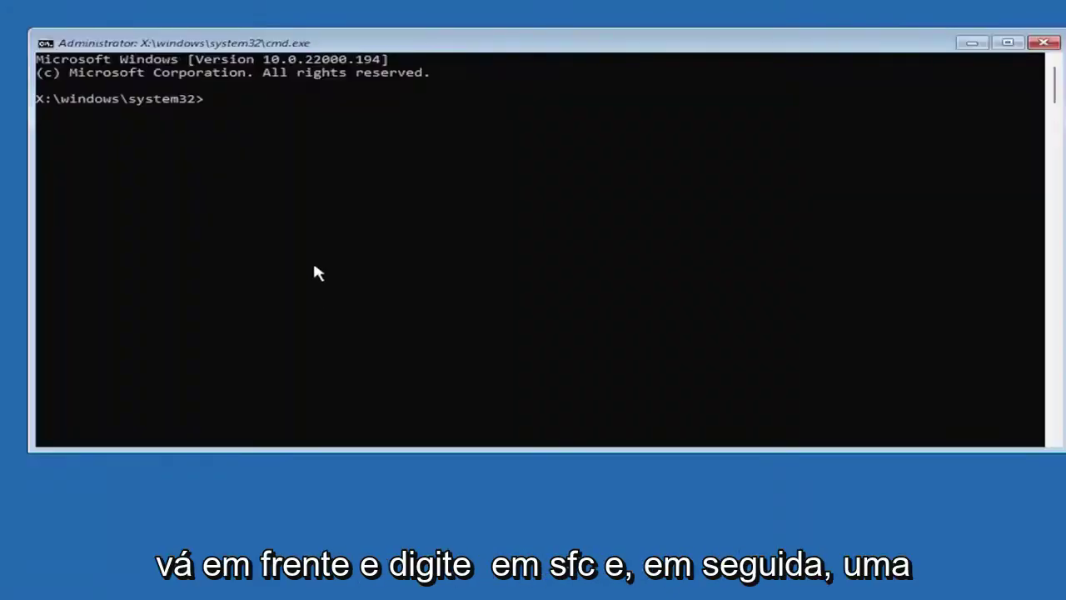
# Step: Run 'sfc /scannow' at the X:\windows\system32 prompt to start the system file scan
pyautogui.write('sfc')
pyautogui.write(' /scan')
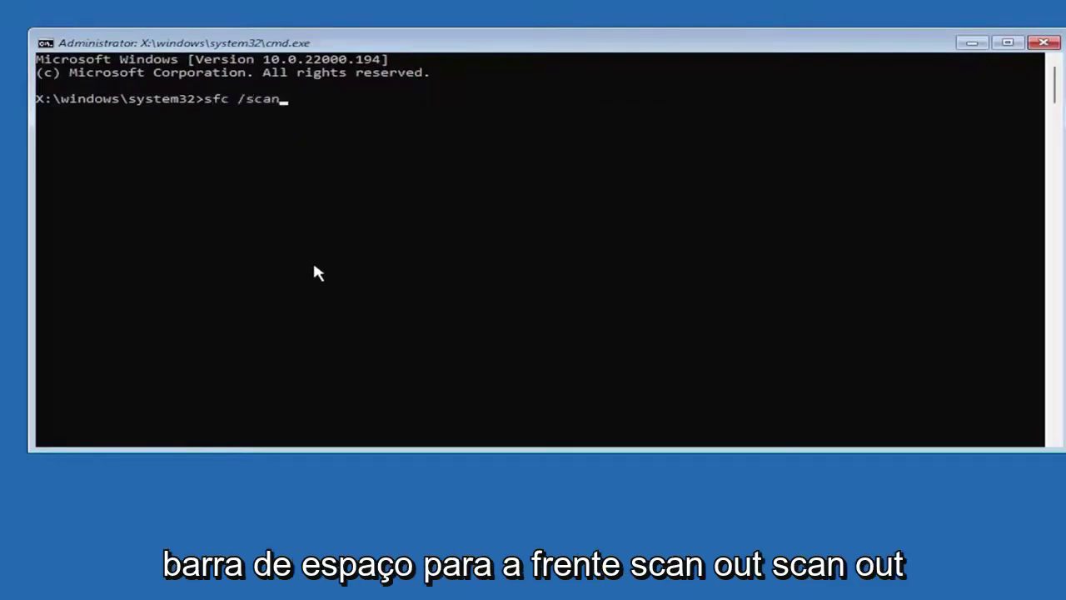
pyautogui.write('now')
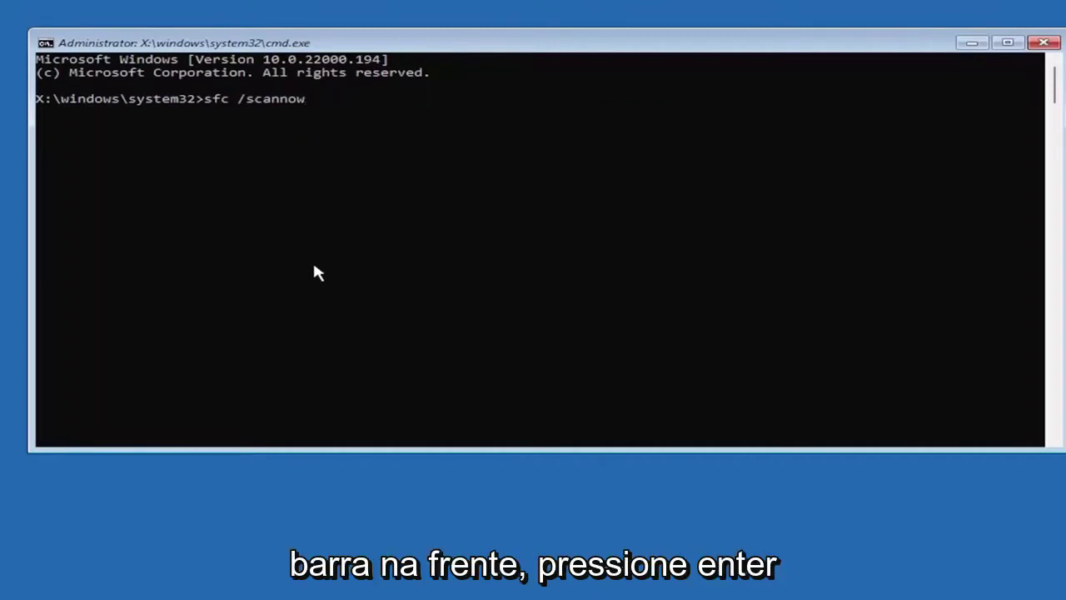
pyautogui.press('Return')
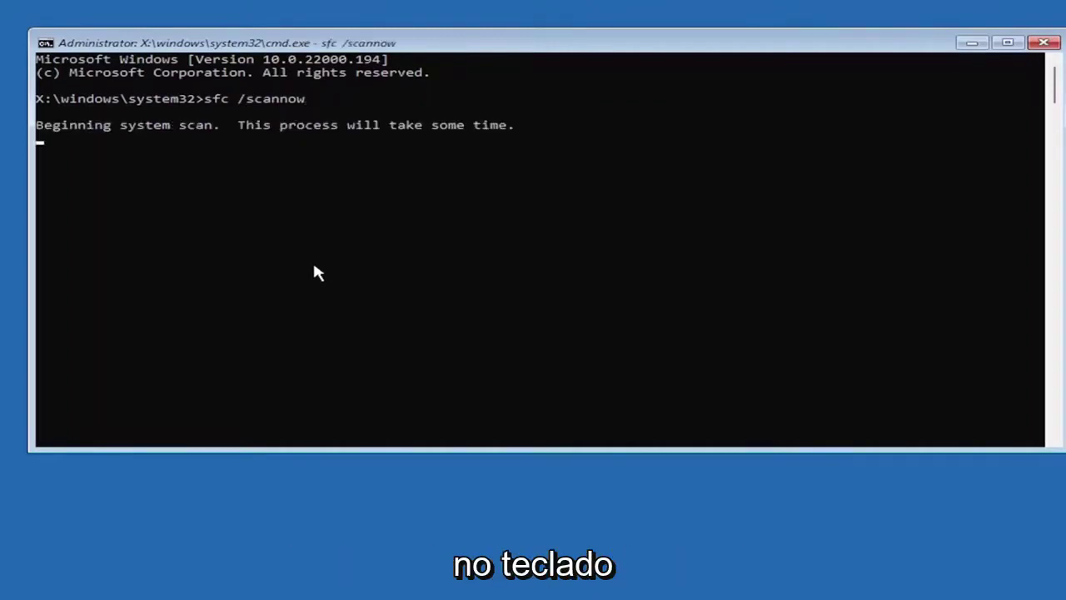